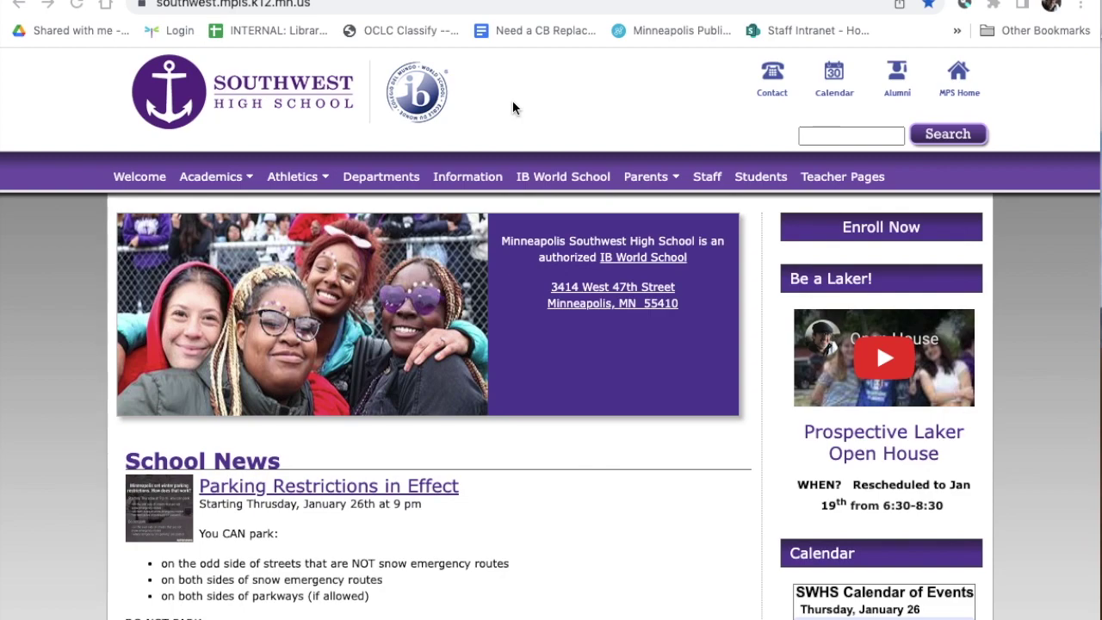
# Enter 'my' in Chrome's address bar to autocomplete myconferencetime.com/southwestmpls
pyautogui.click(379, 9)
pyautogui.write('myconferencetime.com/')
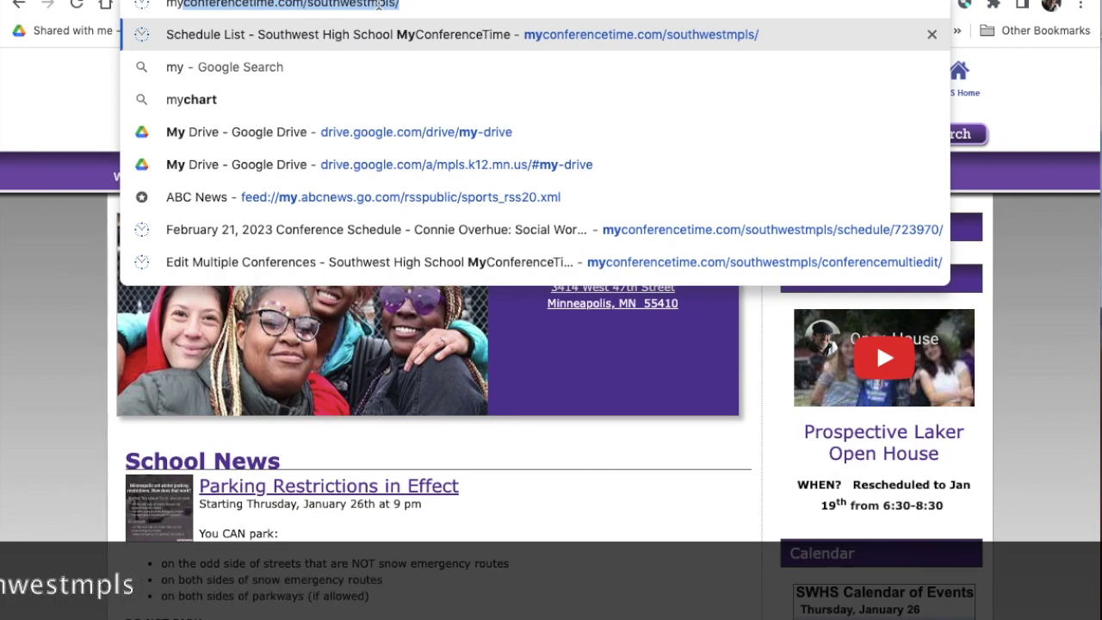
# Load the MyConferenceTime schedule list and sign in as staff with Google
pyautogui.press('Return')
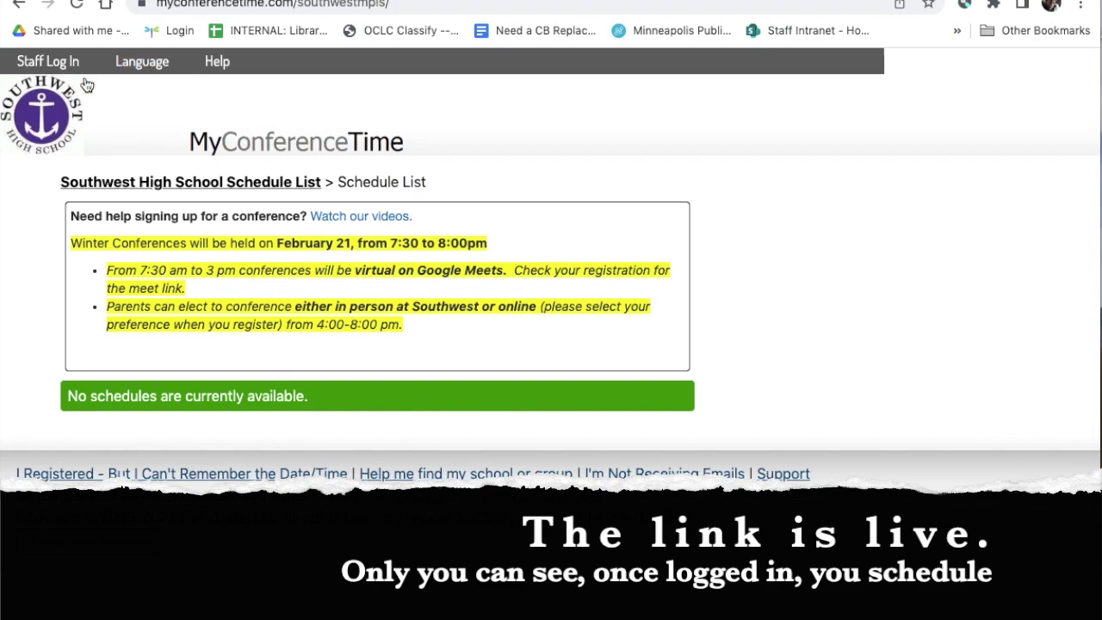
pyautogui.click(58, 69)
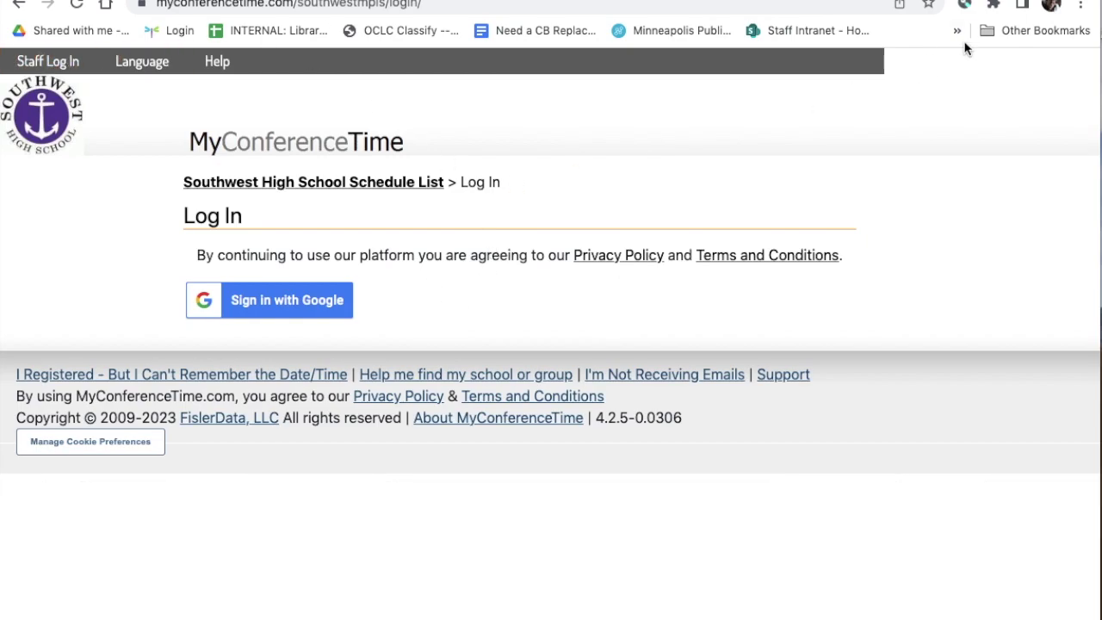
pyautogui.click(314, 315)
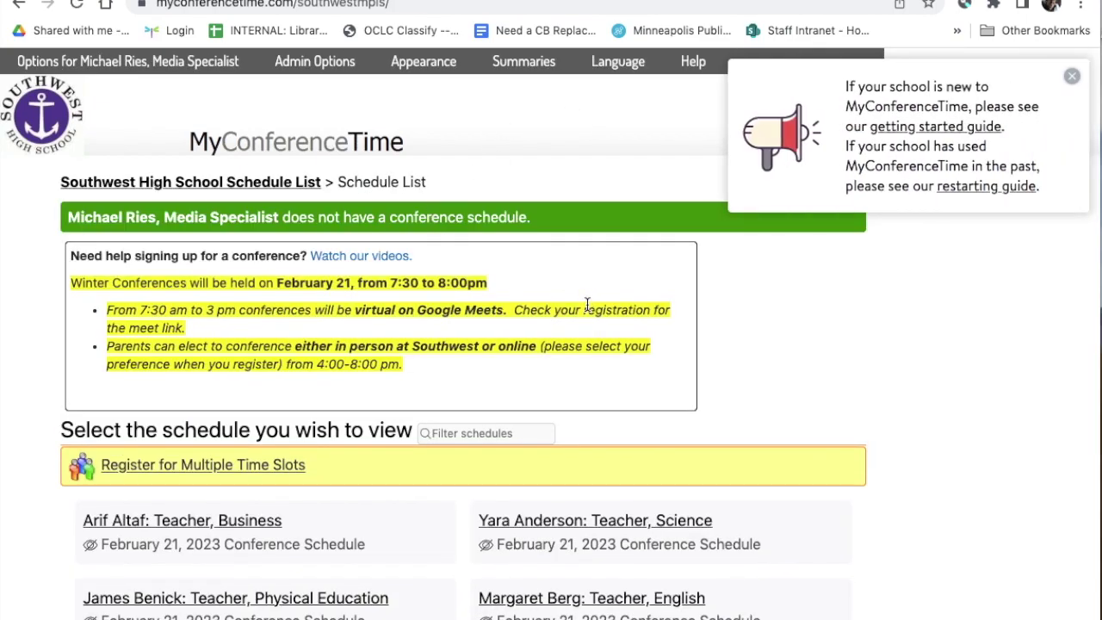
# Open the social worker's February 21, 2023 conference schedule from the list
pyautogui.scroll(-5, 586, 303)
pyautogui.scroll(5, 586, 308)
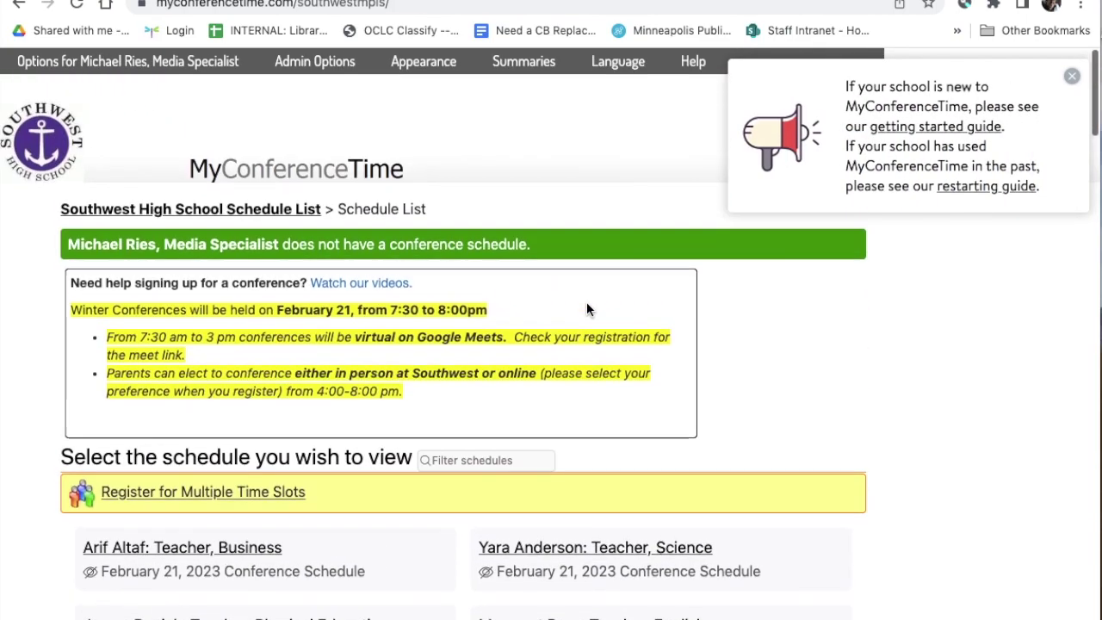
pyautogui.scroll(-1, 587, 309)
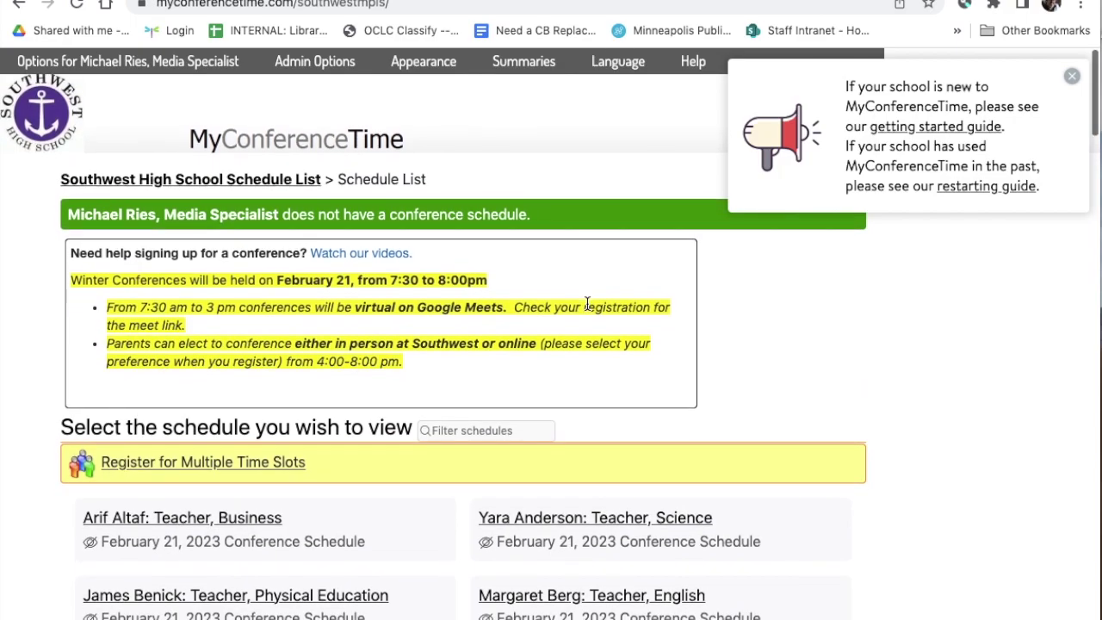
pyautogui.scroll(-20, 587, 303)
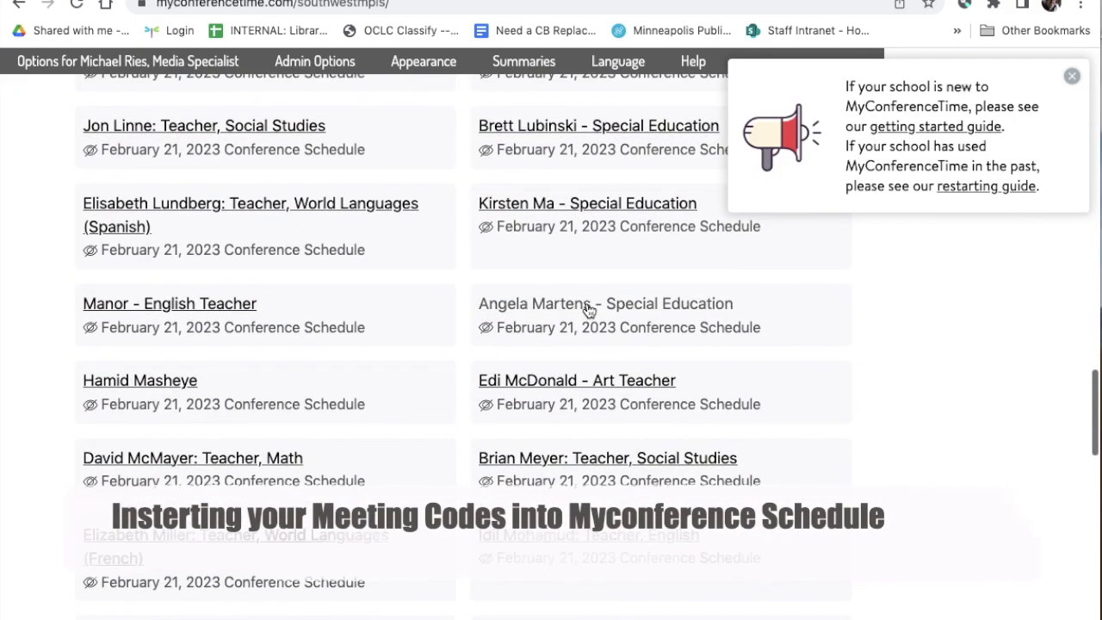
pyautogui.scroll(-10, 588, 308)
pyautogui.scroll(-3, 587, 303)
pyautogui.click(588, 272)
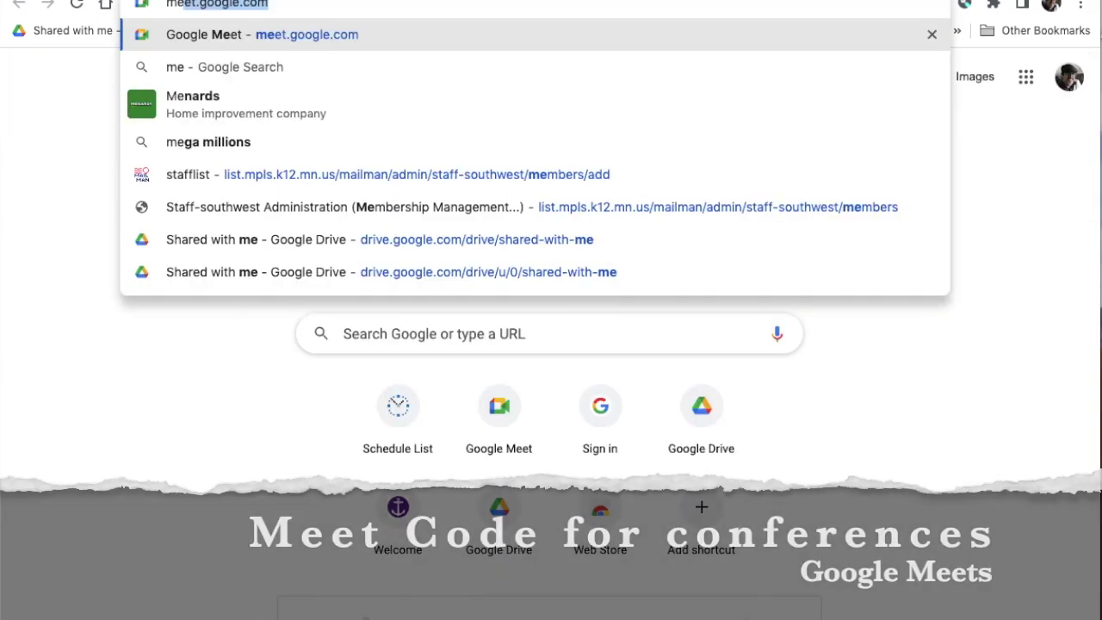
# Create a Google Meet meeting for later, copy its joining info, and return to the schedule
pyautogui.press('Return')
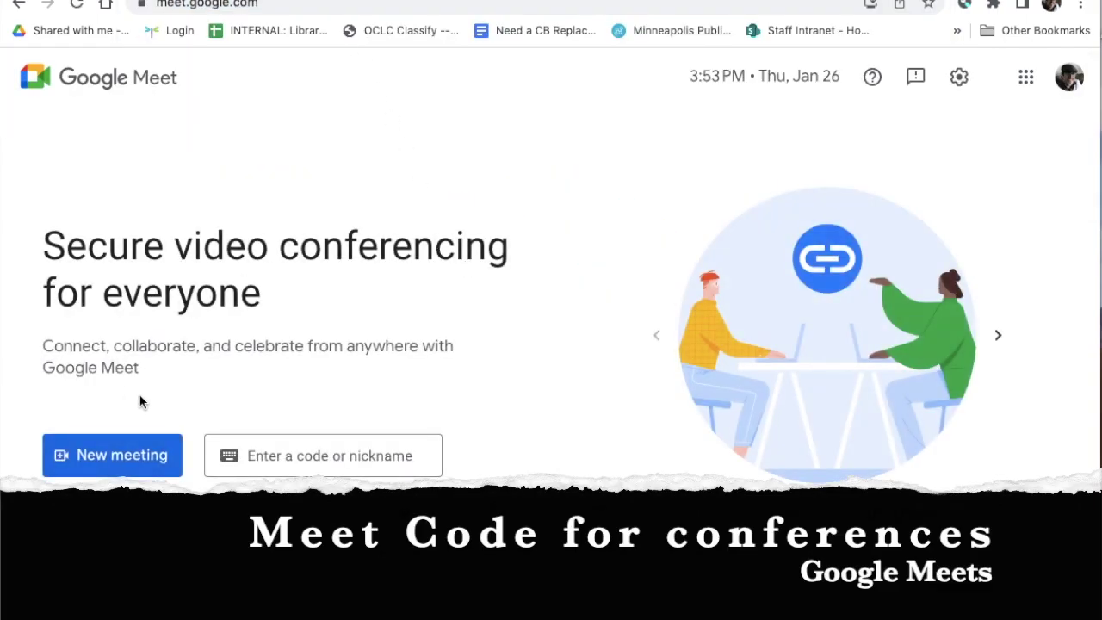
pyautogui.click(122, 465)
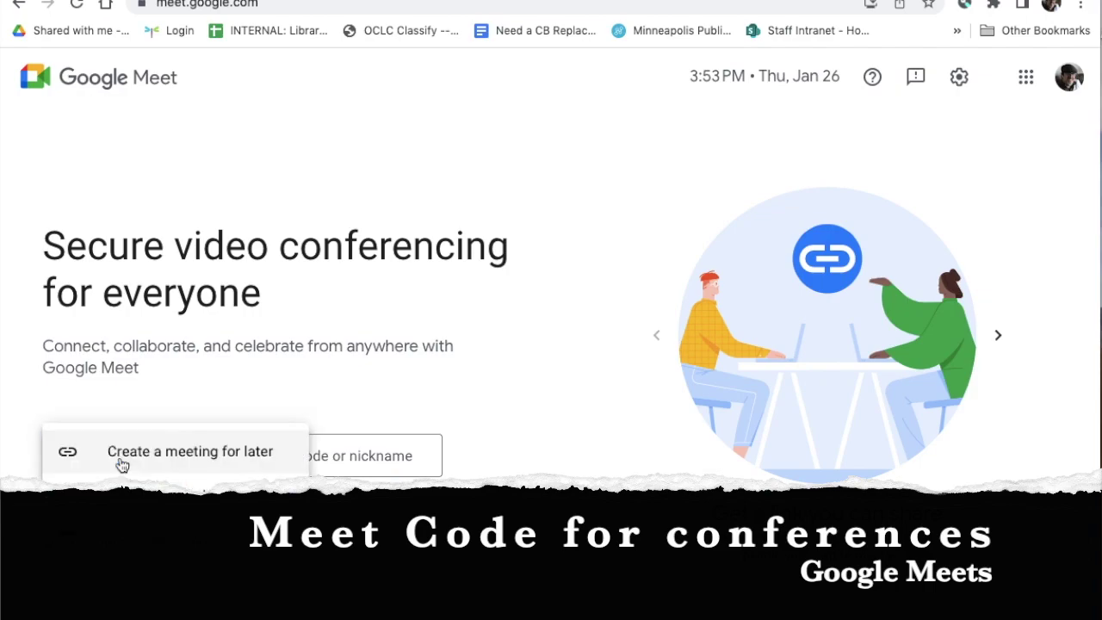
pyautogui.click(209, 460)
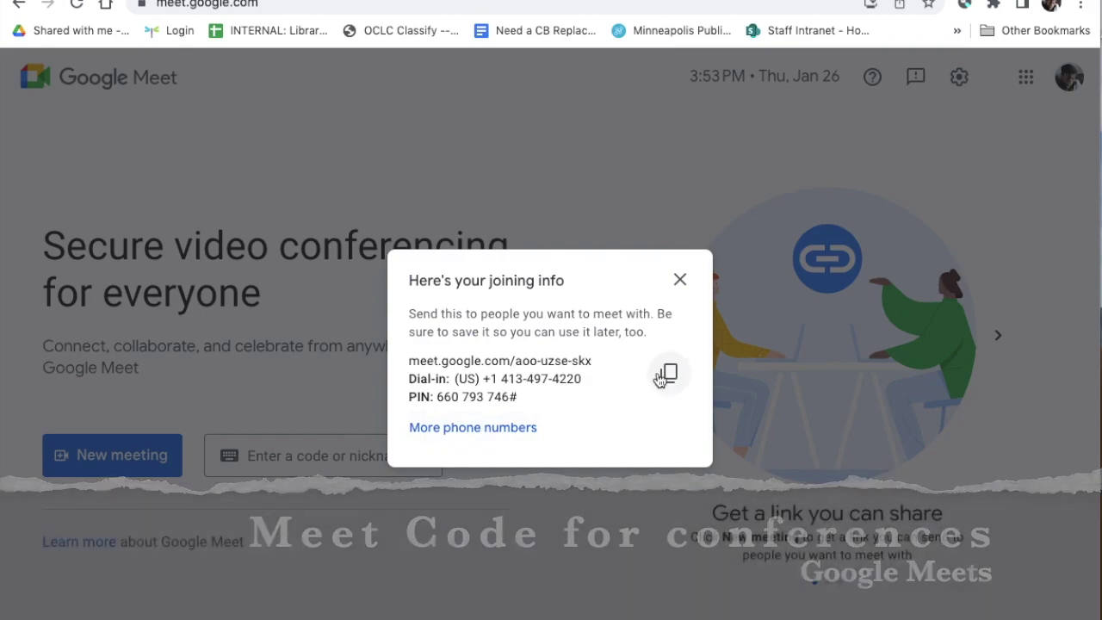
pyautogui.click(669, 376)
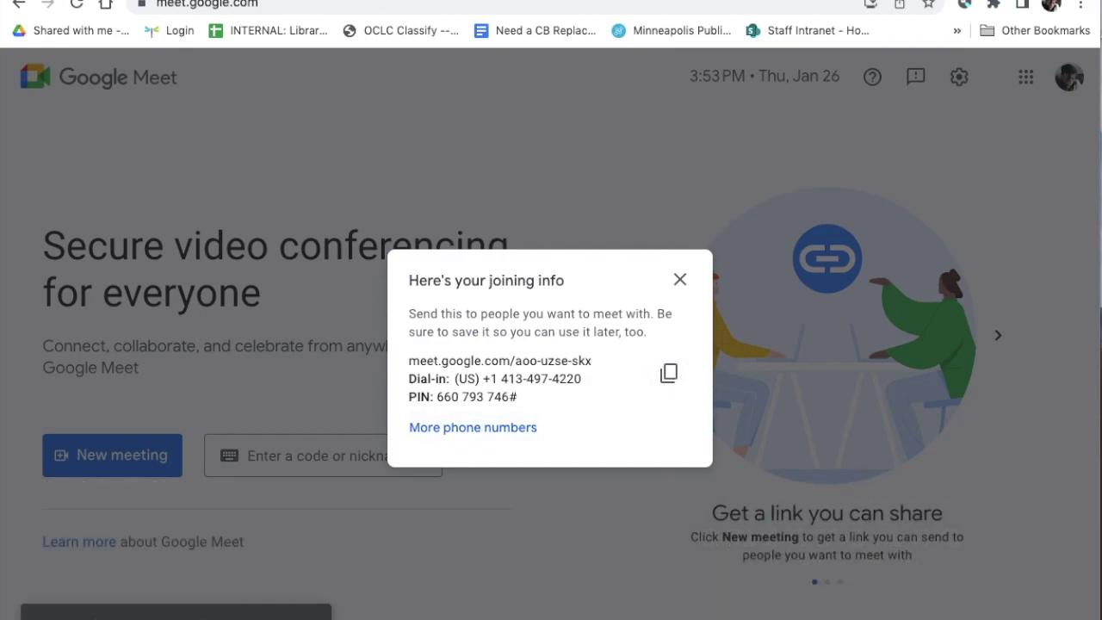
pyautogui.click(129, 0)
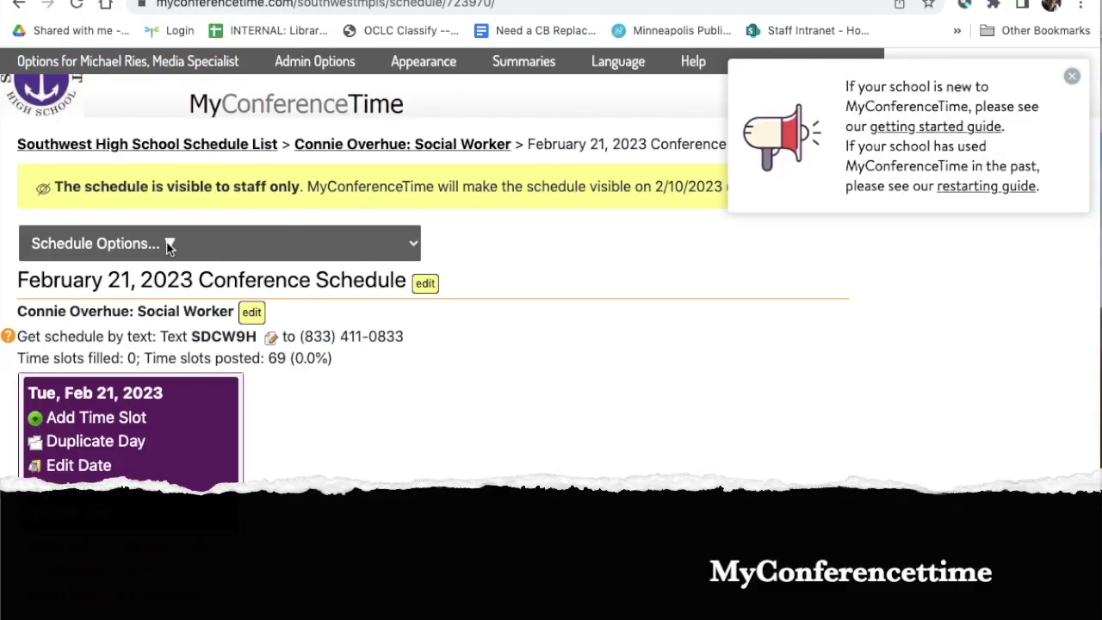
# Select all February 21 time slots for bulk editing
pyautogui.click(170, 246)
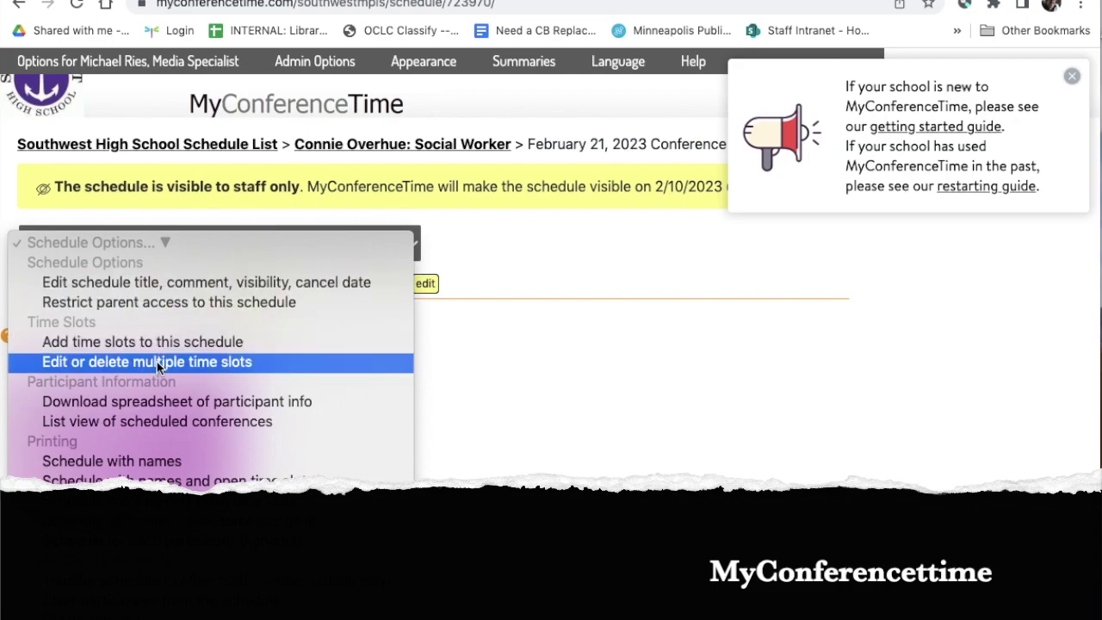
pyautogui.click(629, 428)
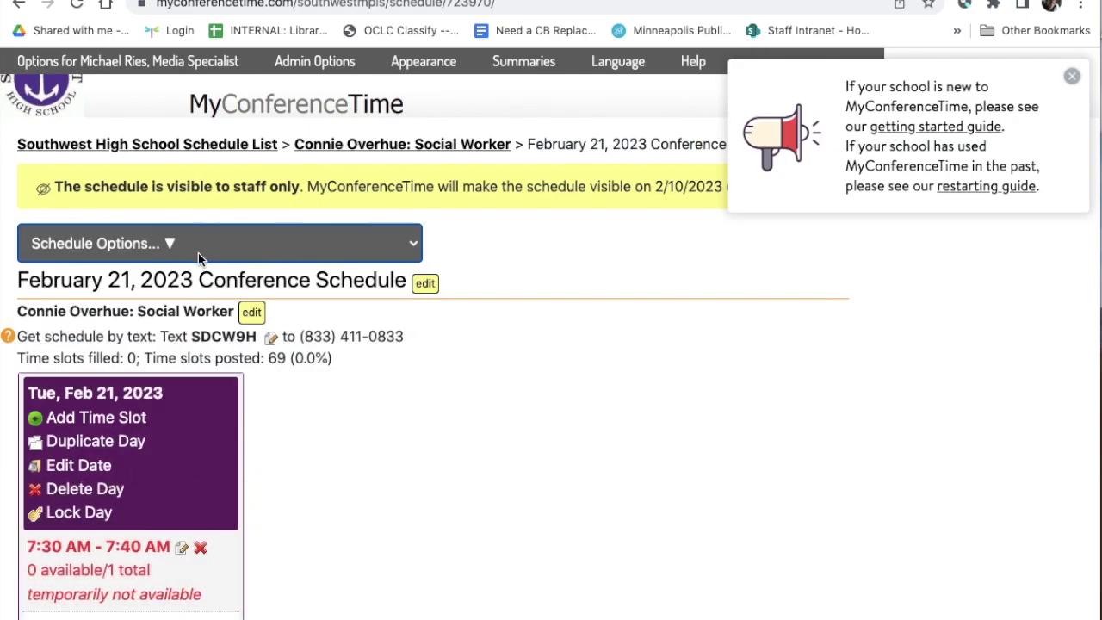
pyautogui.click(170, 246)
pyautogui.click(246, 362)
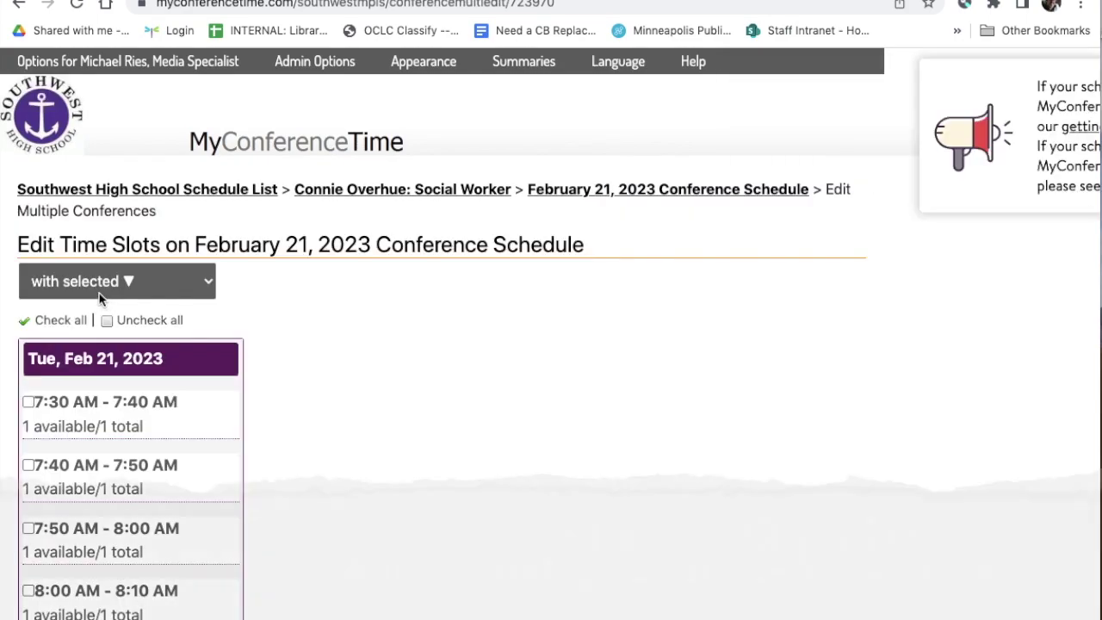
pyautogui.click(57, 326)
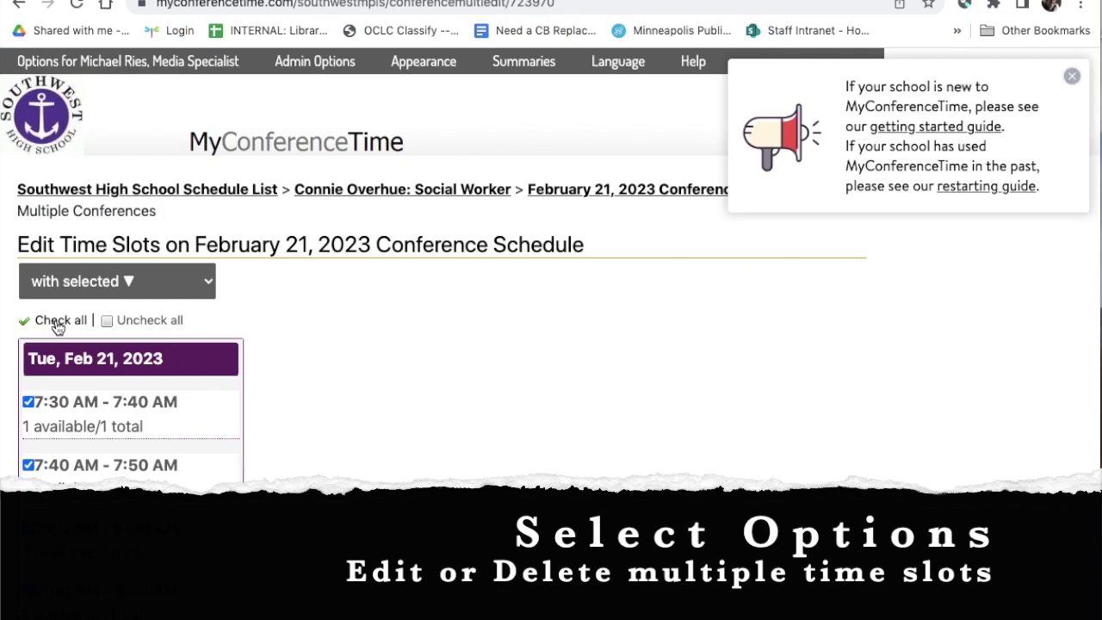
# Paste the Google Meet joining info as the slots' extra virtual info and save it
pyautogui.click(209, 286)
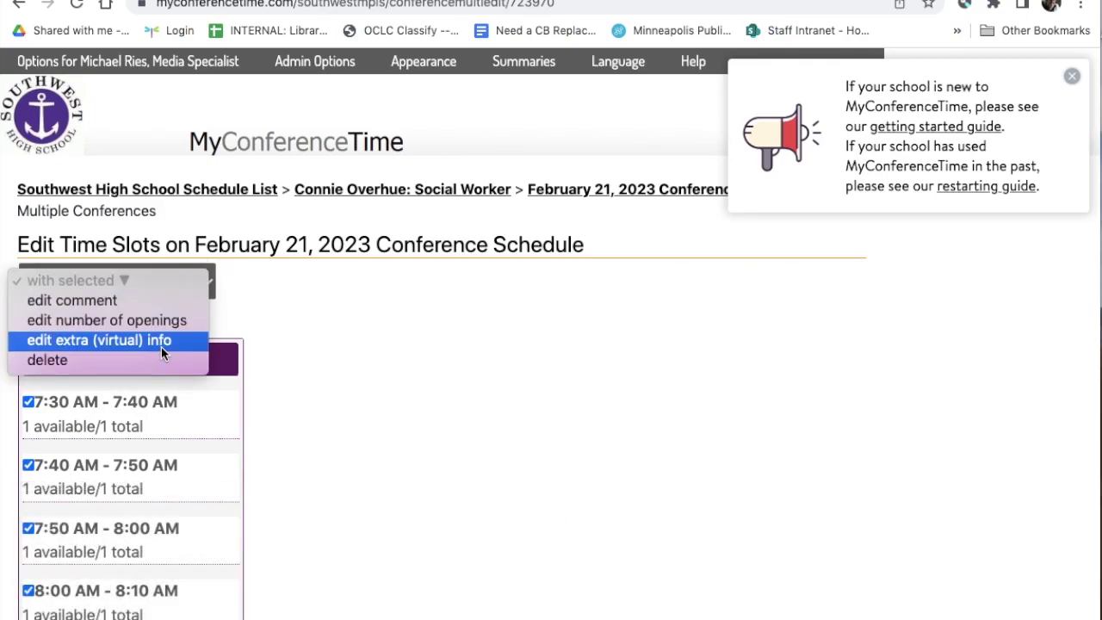
pyautogui.click(161, 347)
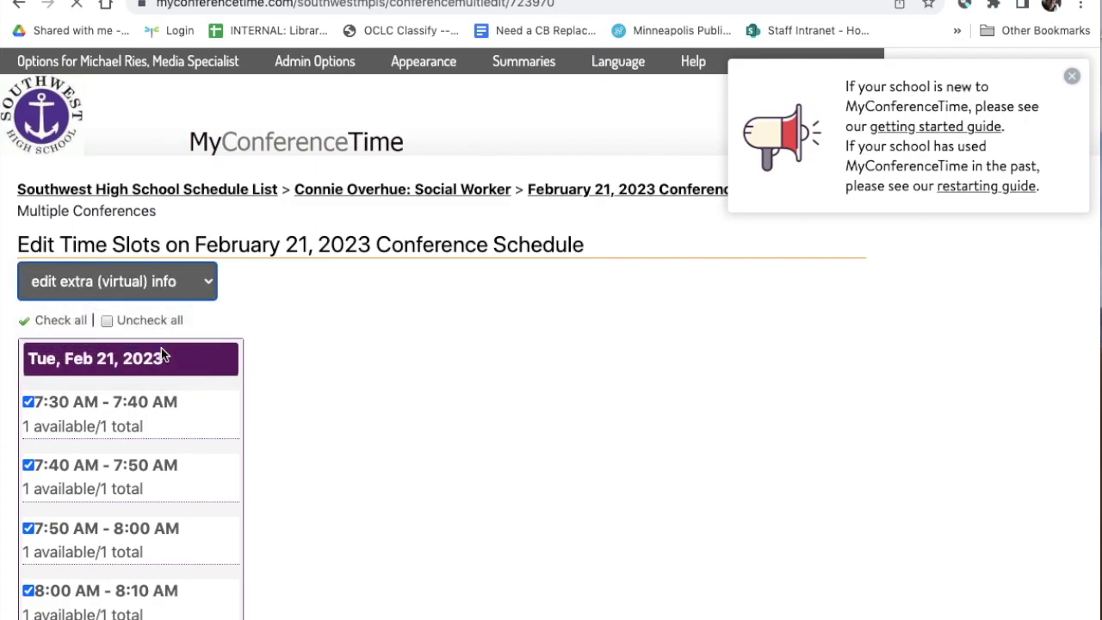
pyautogui.click(100, 396)
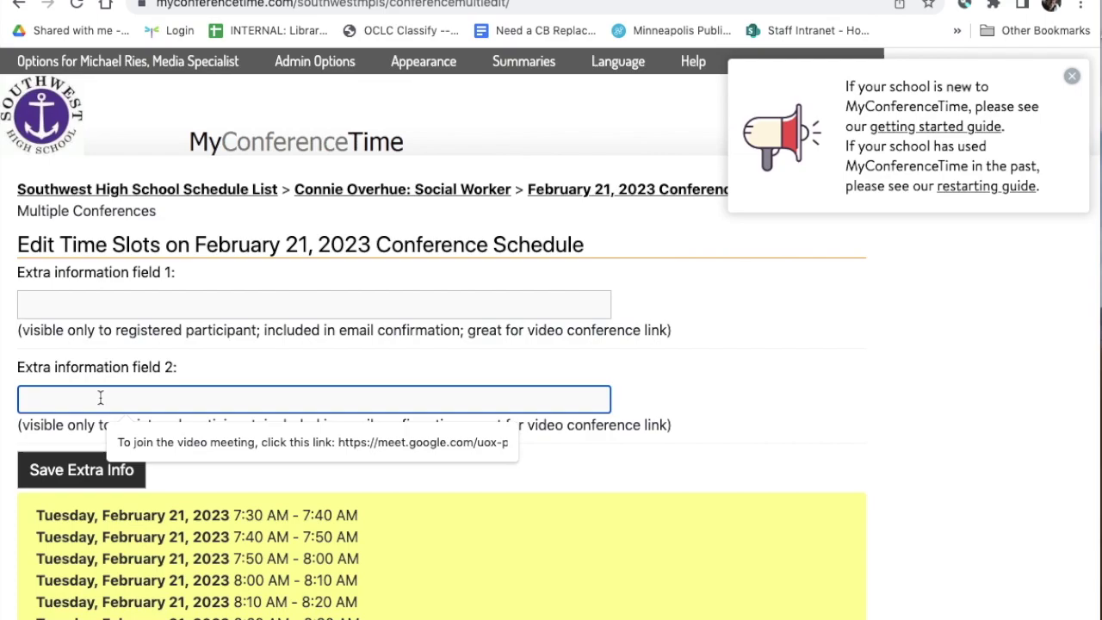
pyautogui.press('super+v')
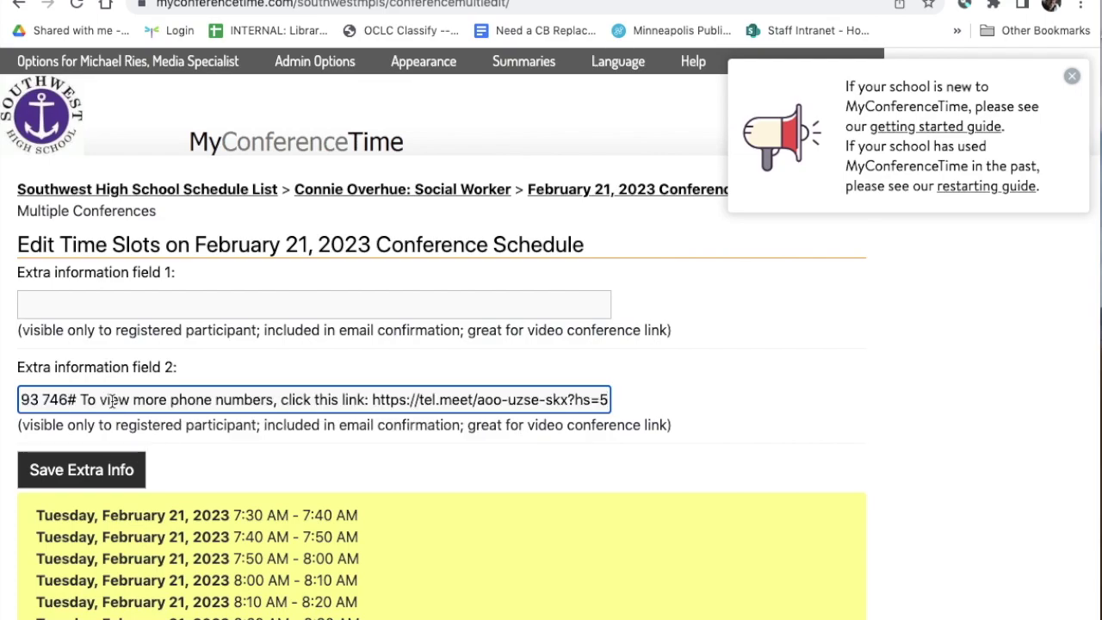
pyautogui.click(83, 472)
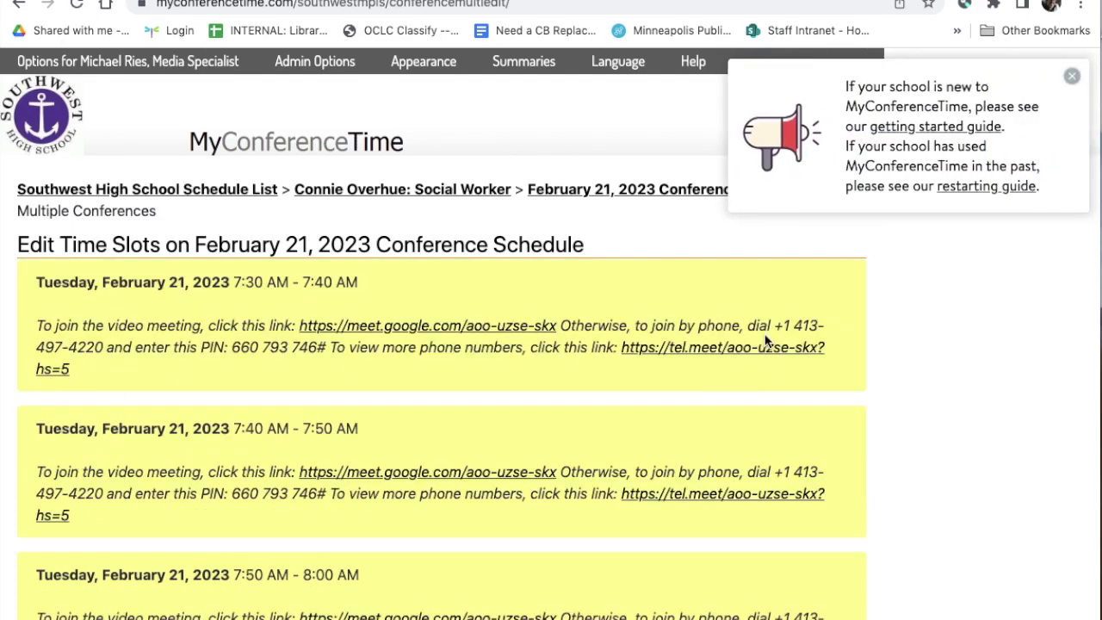
pyautogui.click(420, 190)
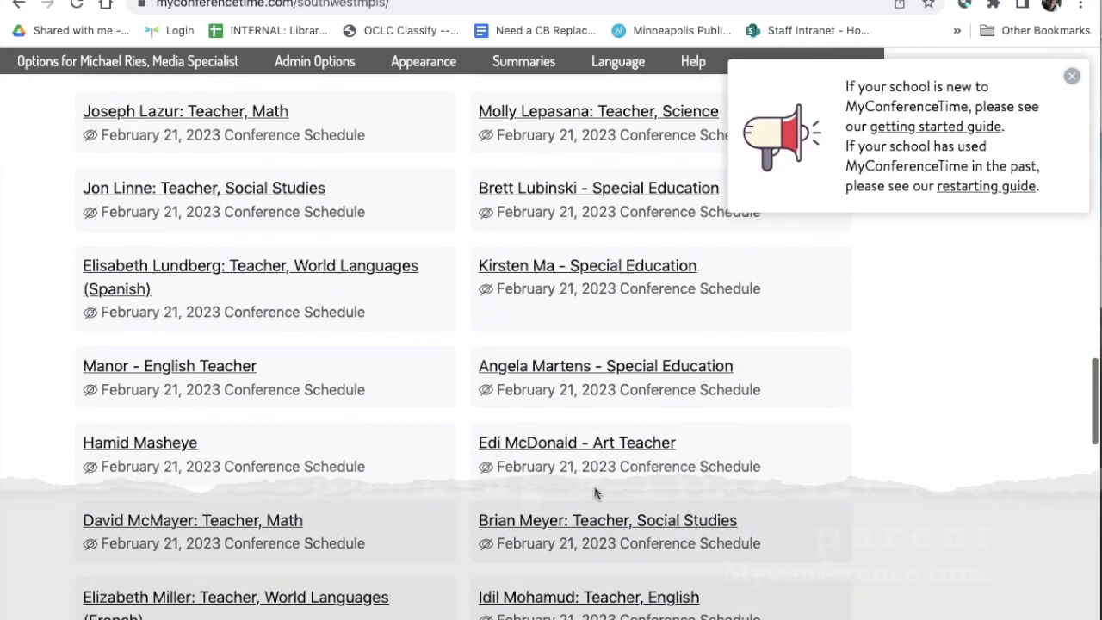
# Open the social worker's schedule and sign up for the 7:50 AM slot
pyautogui.scroll(-5, 551, 284)
pyautogui.scroll(-2, 629, 344)
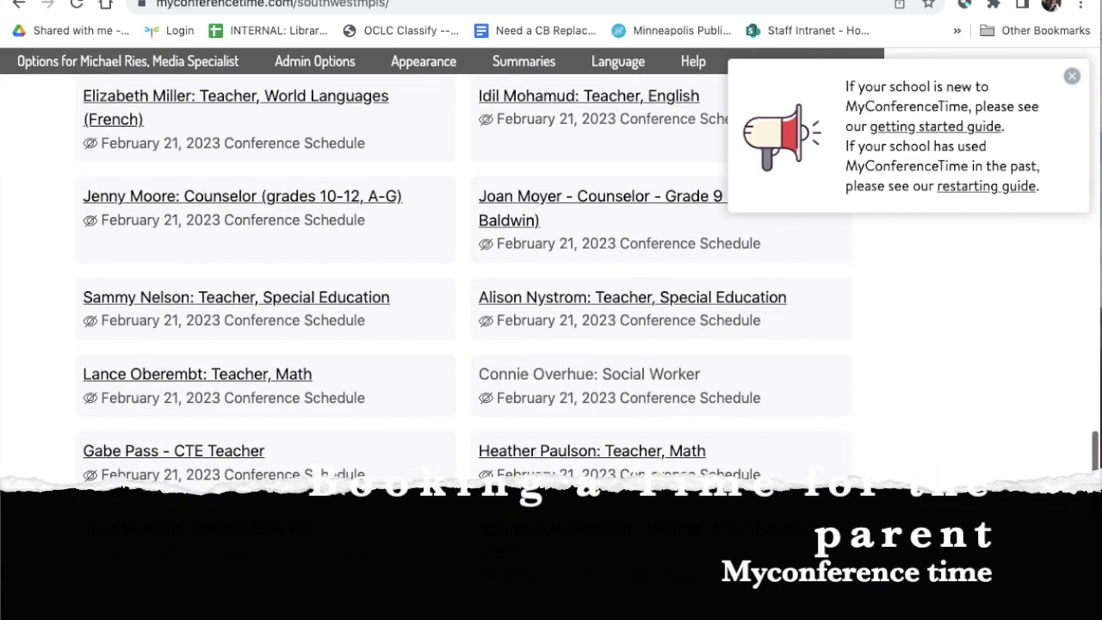
pyautogui.click(629, 344)
pyautogui.scroll(-5, 250, 411)
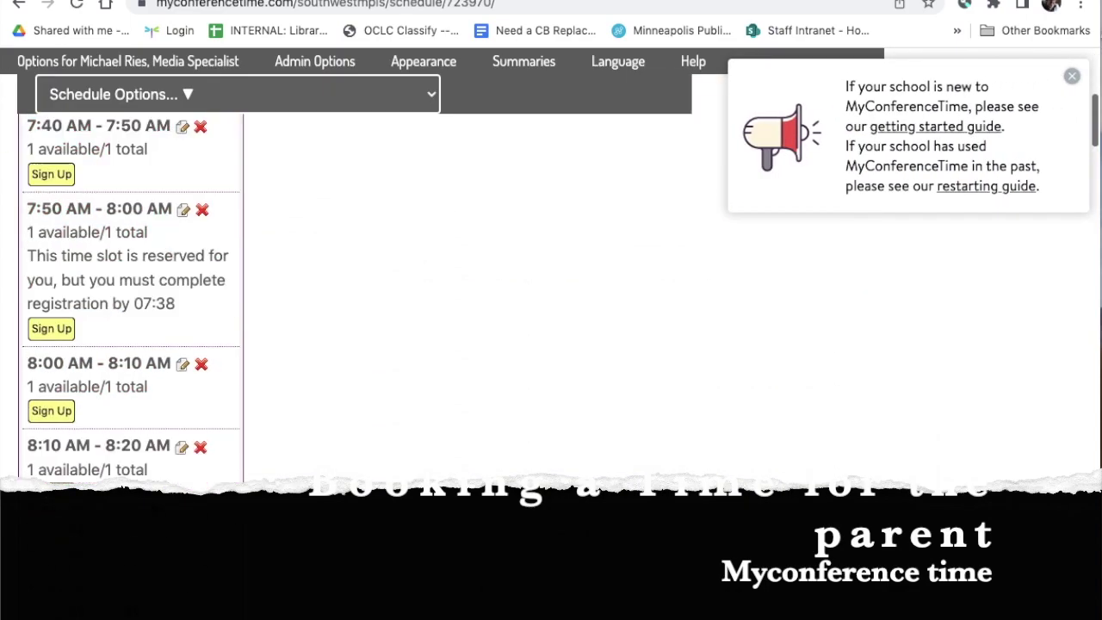
pyautogui.scroll(-7, 158, 423)
pyautogui.scroll(7, 157, 424)
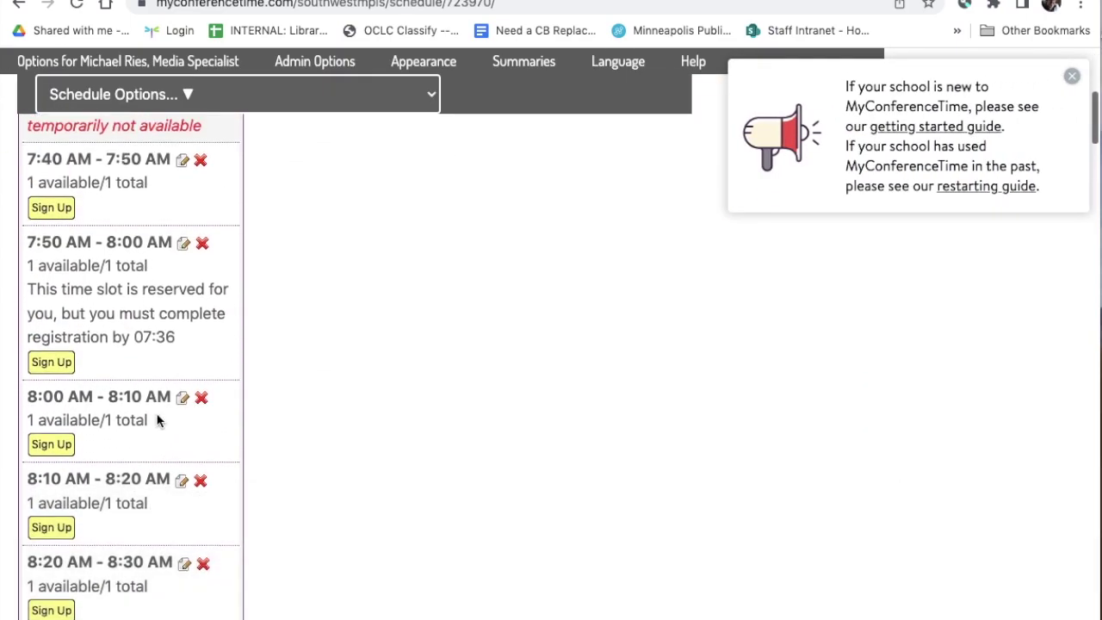
pyautogui.click(61, 363)
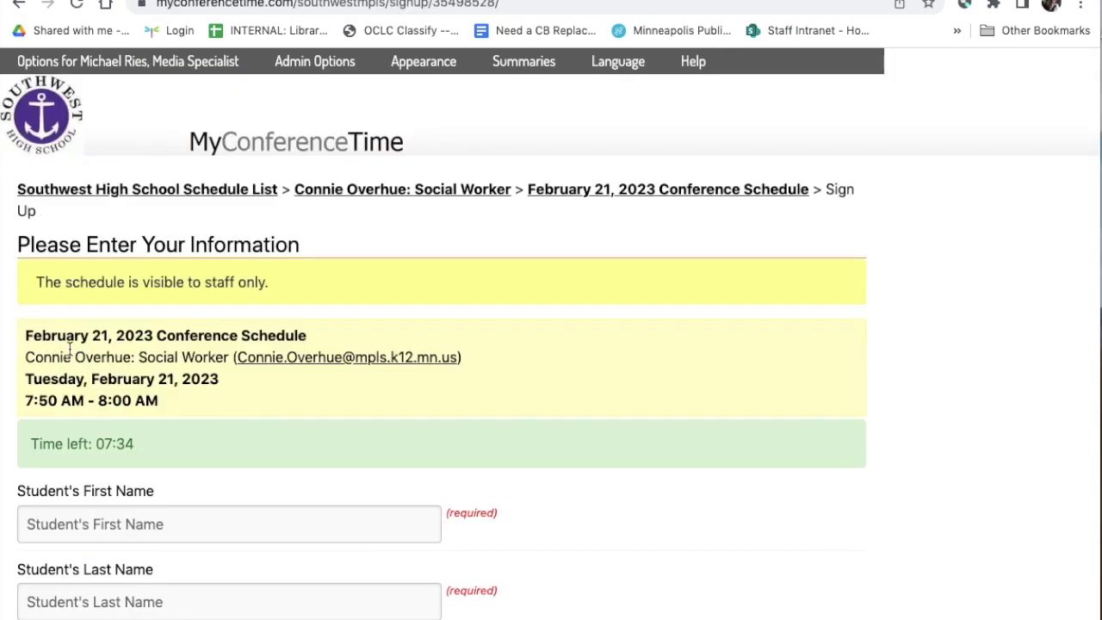
# Autofill the registration form with the saved student and parent contact details
pyautogui.click(129, 524)
pyautogui.write('mich')
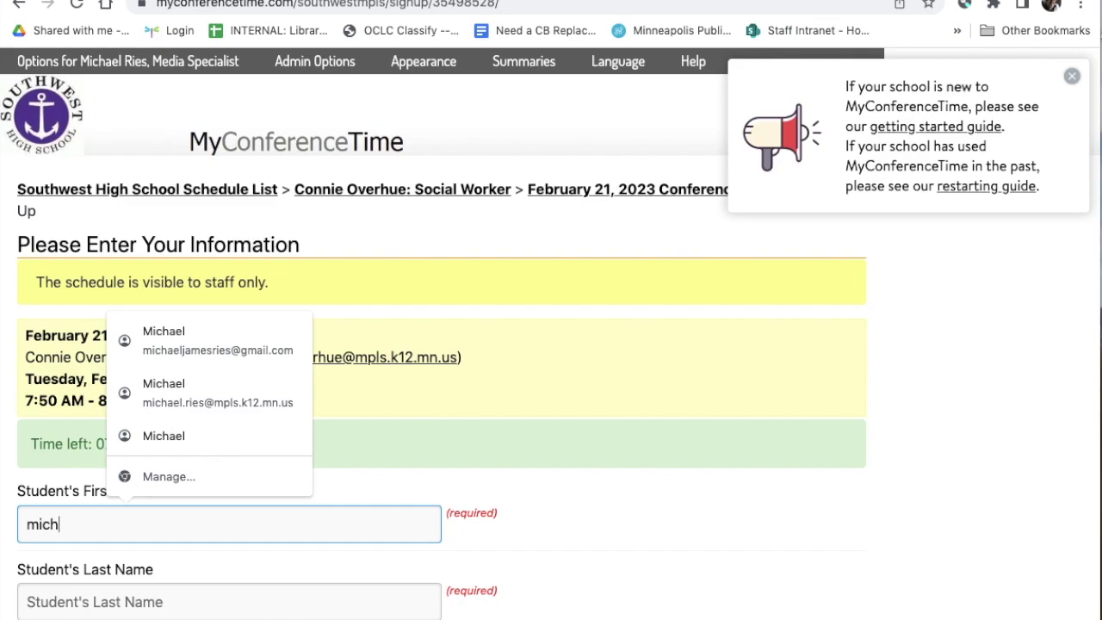
pyautogui.press('Down')
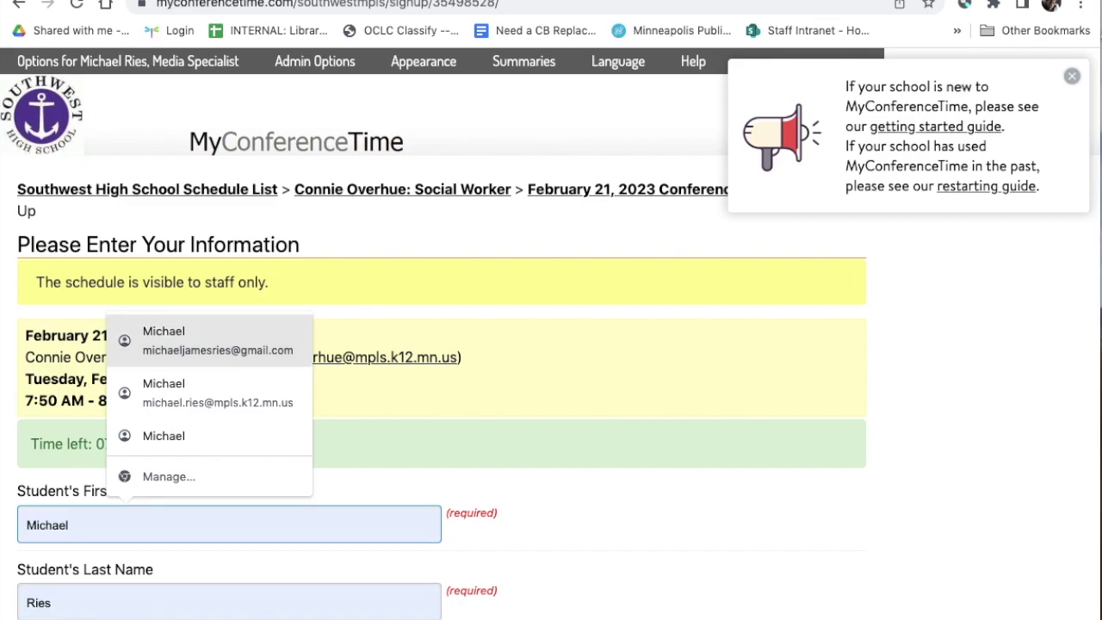
pyautogui.press('Return')
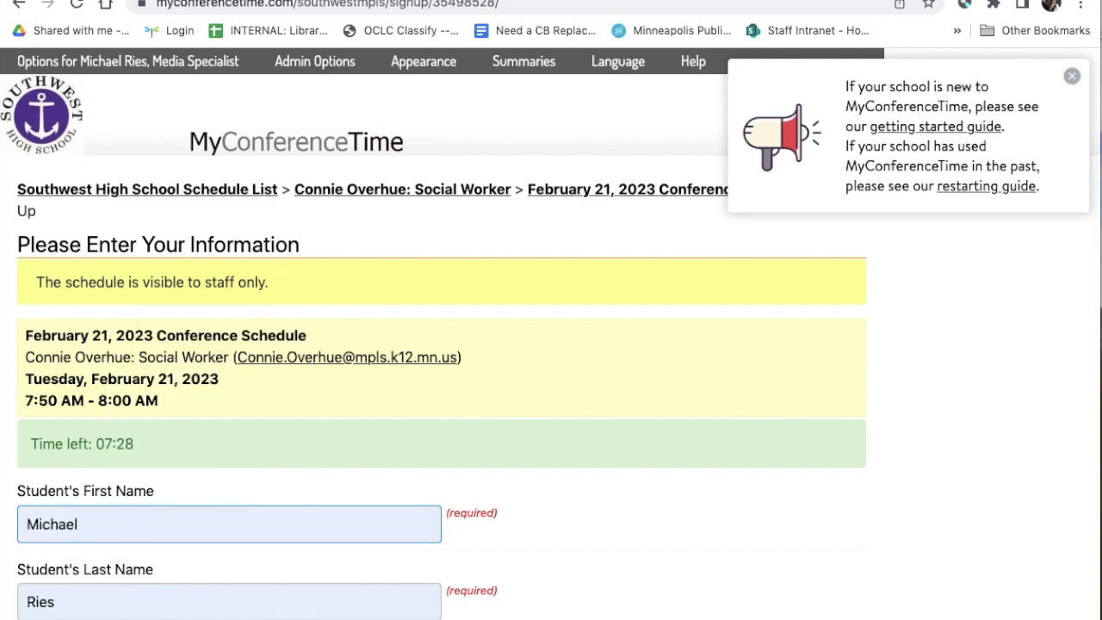
pyautogui.scroll(-7, 551, 344)
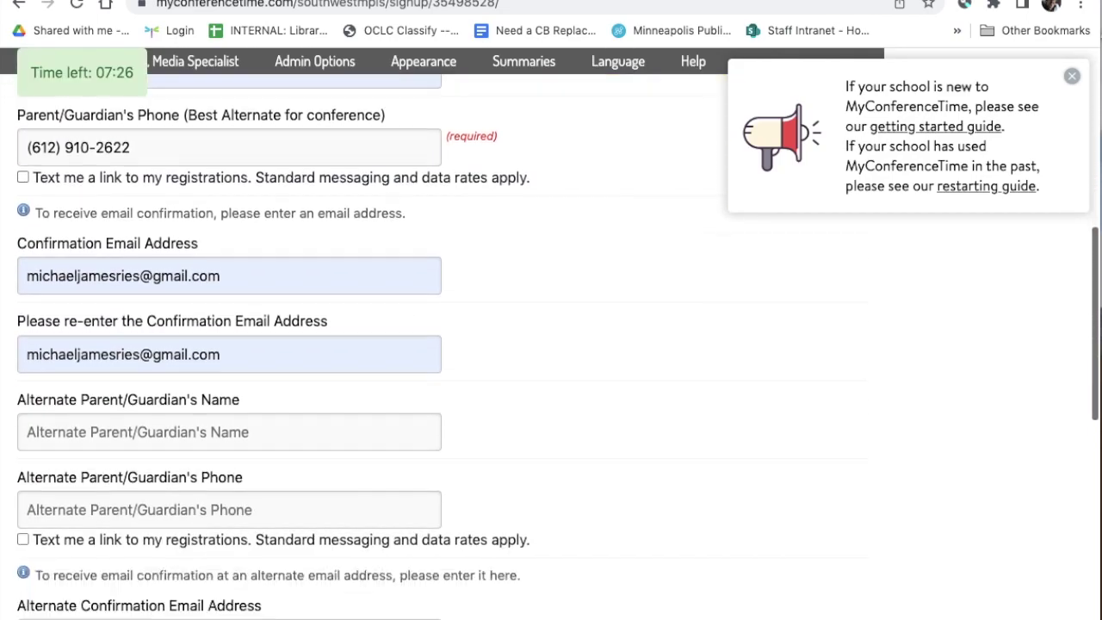
pyautogui.scroll(-2, 551, 344)
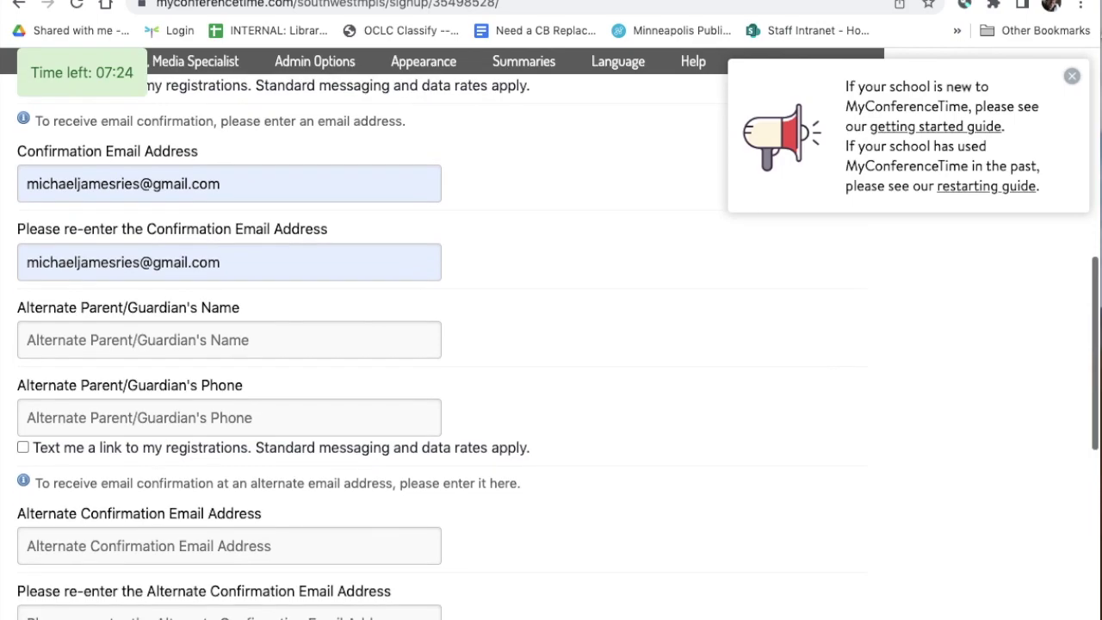
pyautogui.scroll(-3, 174, 245)
pyautogui.scroll(-4, 173, 266)
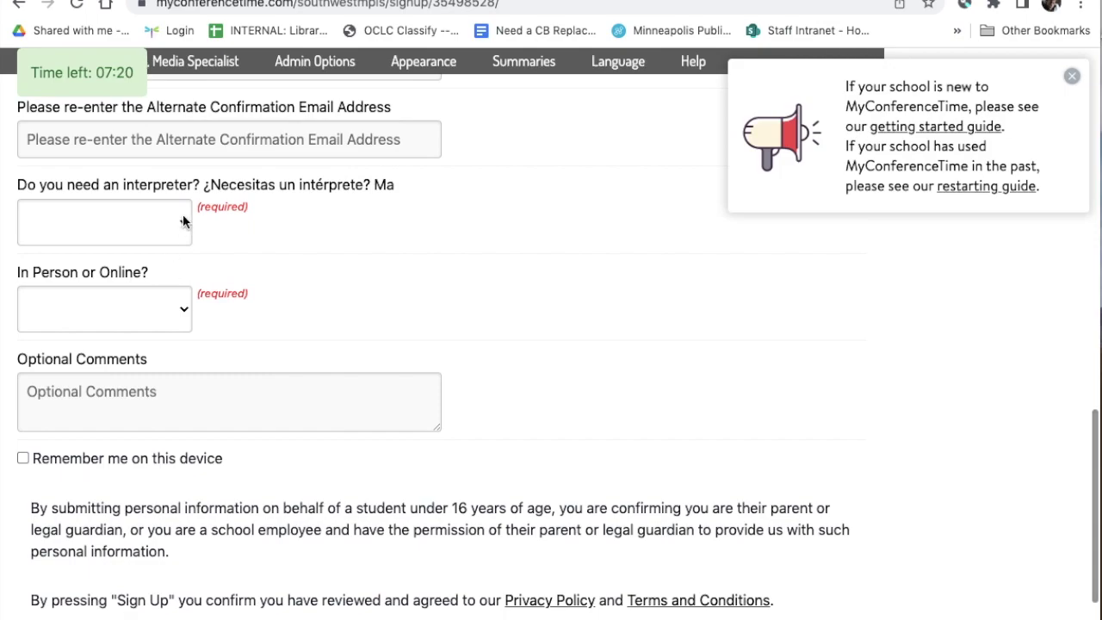
# Set the interpreter to None Necessary and the conference to Online, then submit the booking
pyautogui.click(183, 223)
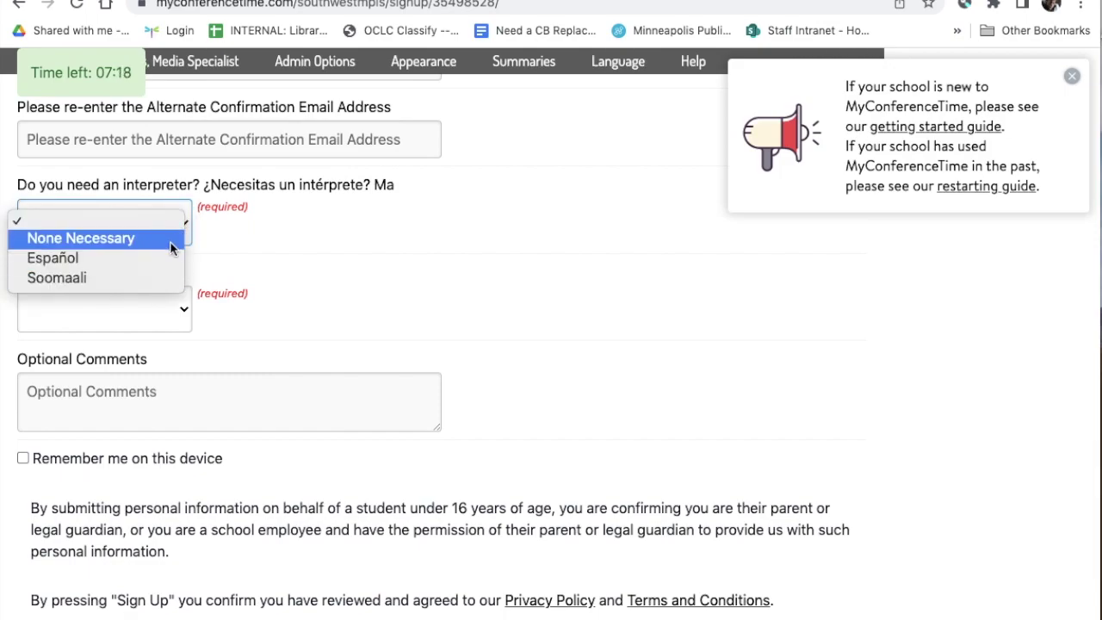
pyautogui.click(170, 241)
pyautogui.click(181, 310)
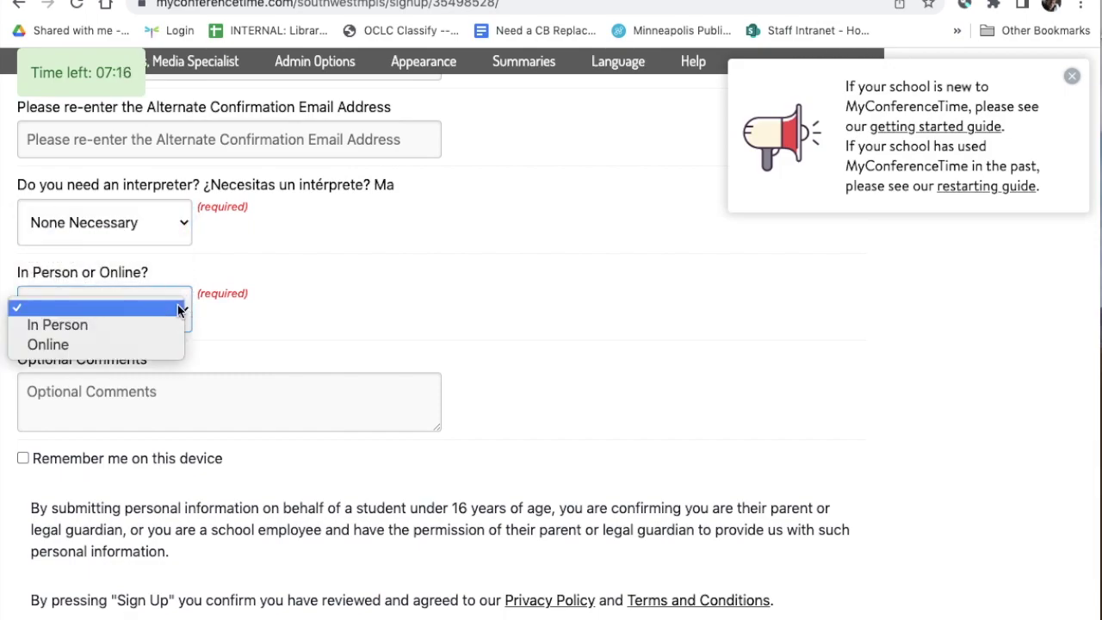
pyautogui.click(167, 345)
pyautogui.scroll(-5, 413, 347)
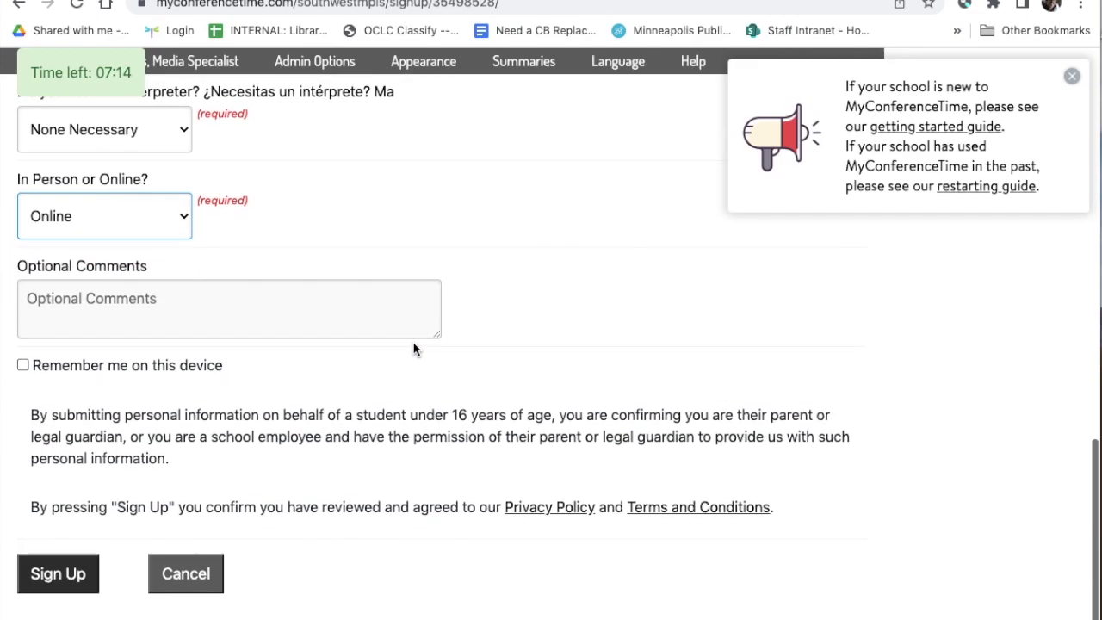
pyautogui.click(61, 492)
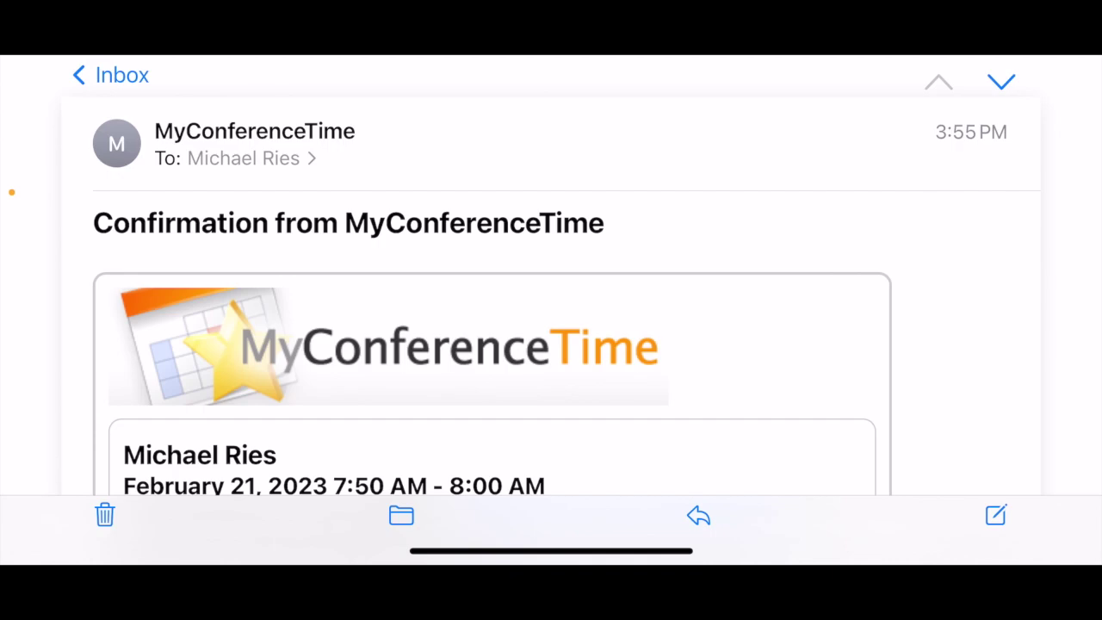
# Read the email's 7:50–8:00 AM booking, Meet link, dial-in and PIN, then go to the app switcher
pyautogui.scroll(-1, 551, 344)
pyautogui.scroll(-5, 551, 344)
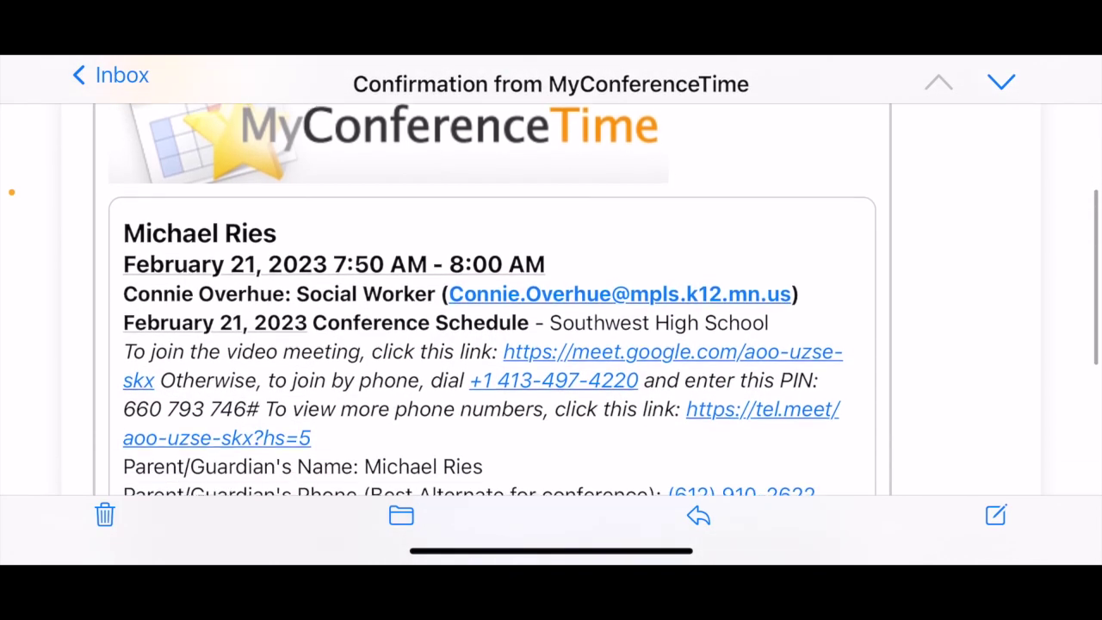
pyautogui.scroll(6, 551, 344)
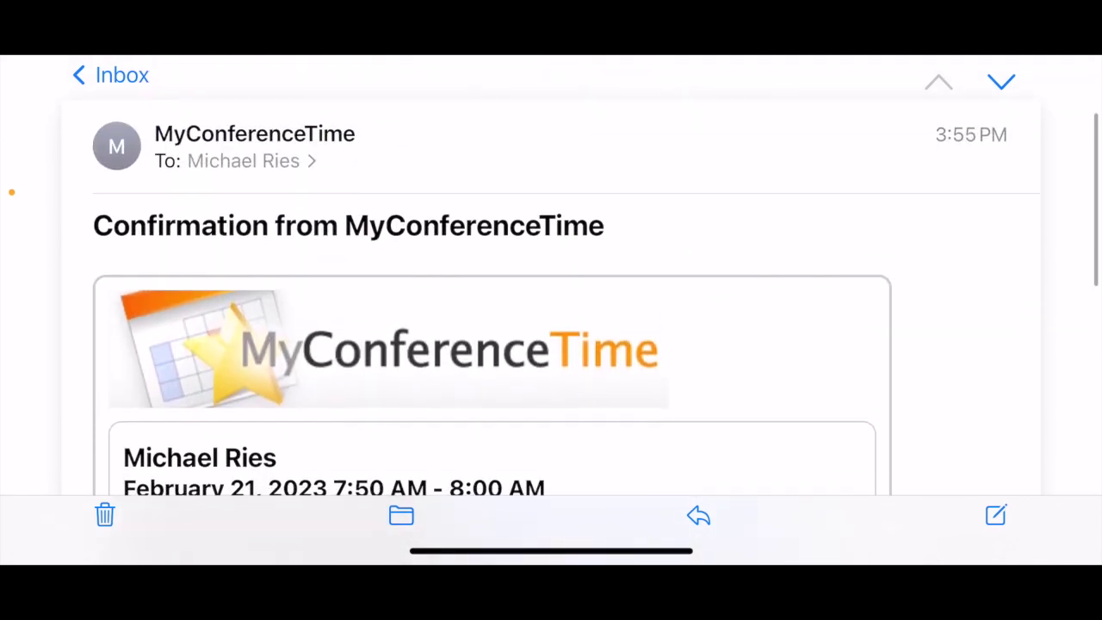
pyautogui.scroll(-4, 551, 301)
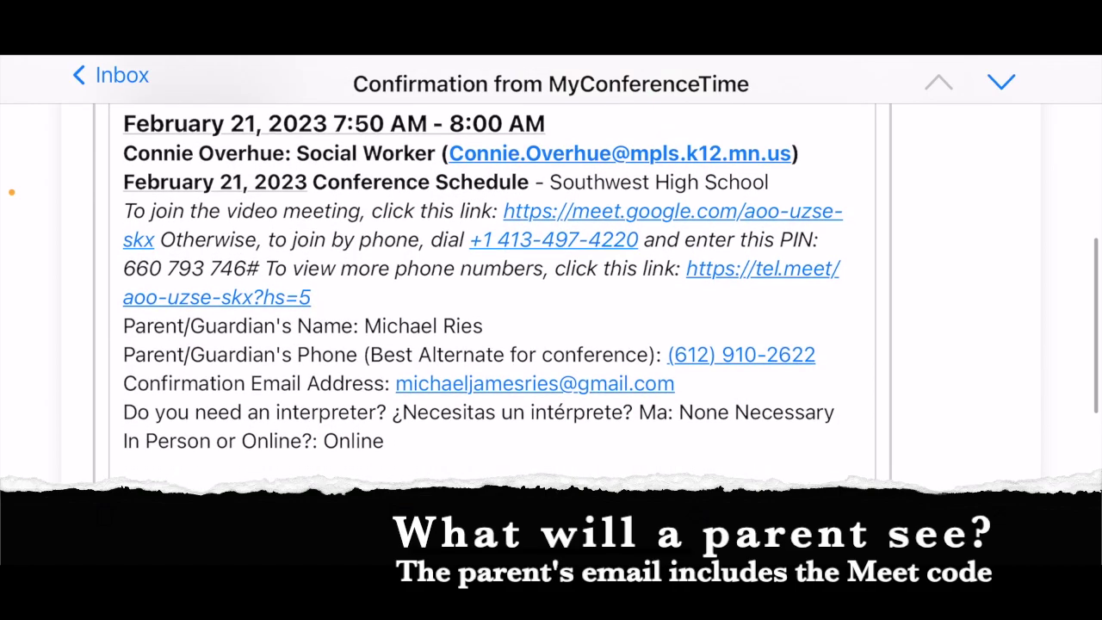
pyautogui.scroll(-1, 482, 293)
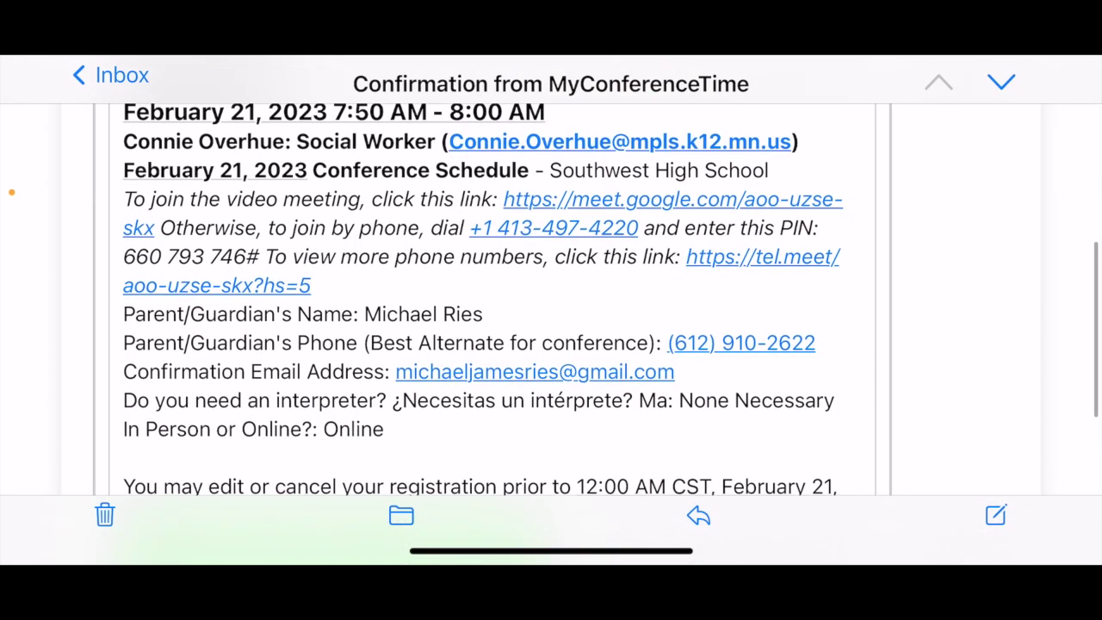
pyautogui.scroll(1, 482, 293)
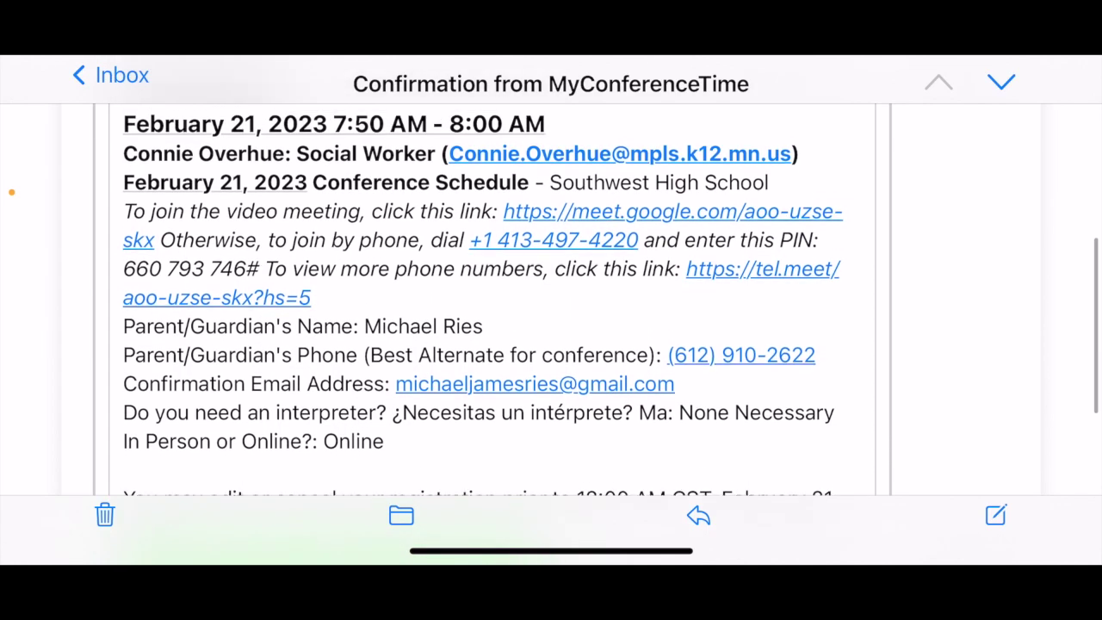
pyautogui.scroll(-2, 482, 293)
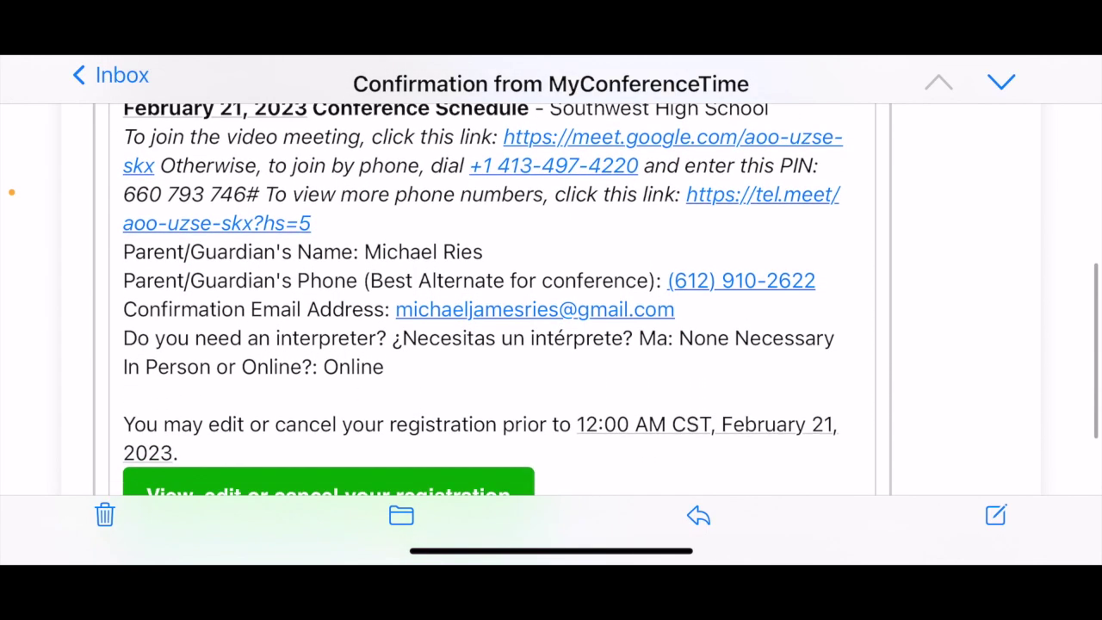
pyautogui.scroll(-1, 482, 293)
pyautogui.moveTo(551, 551); pyautogui.dragTo(861, 405)
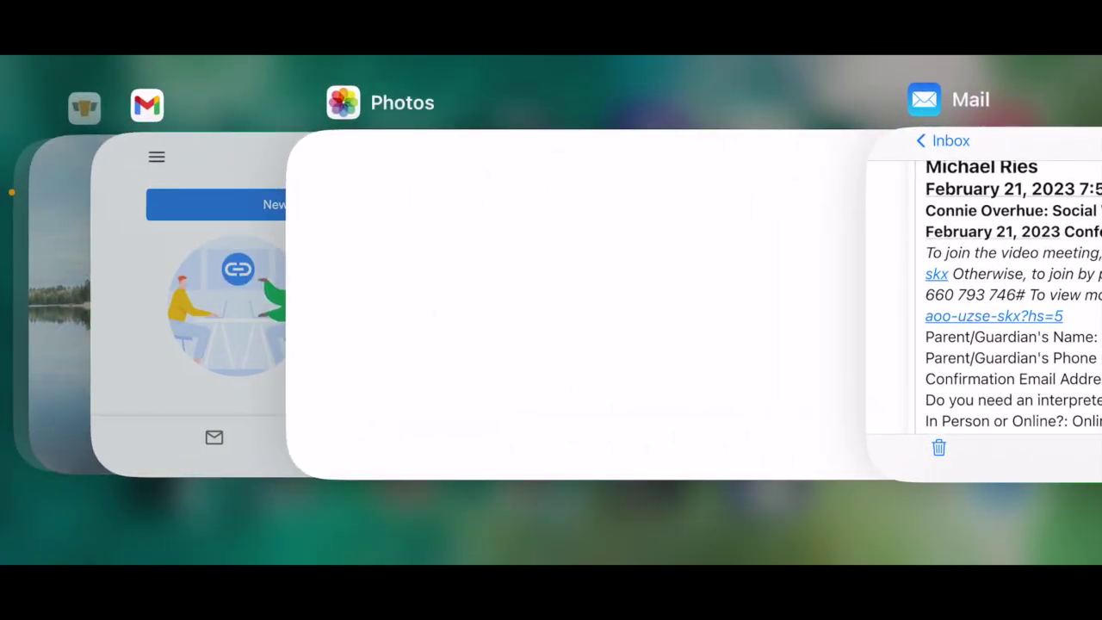